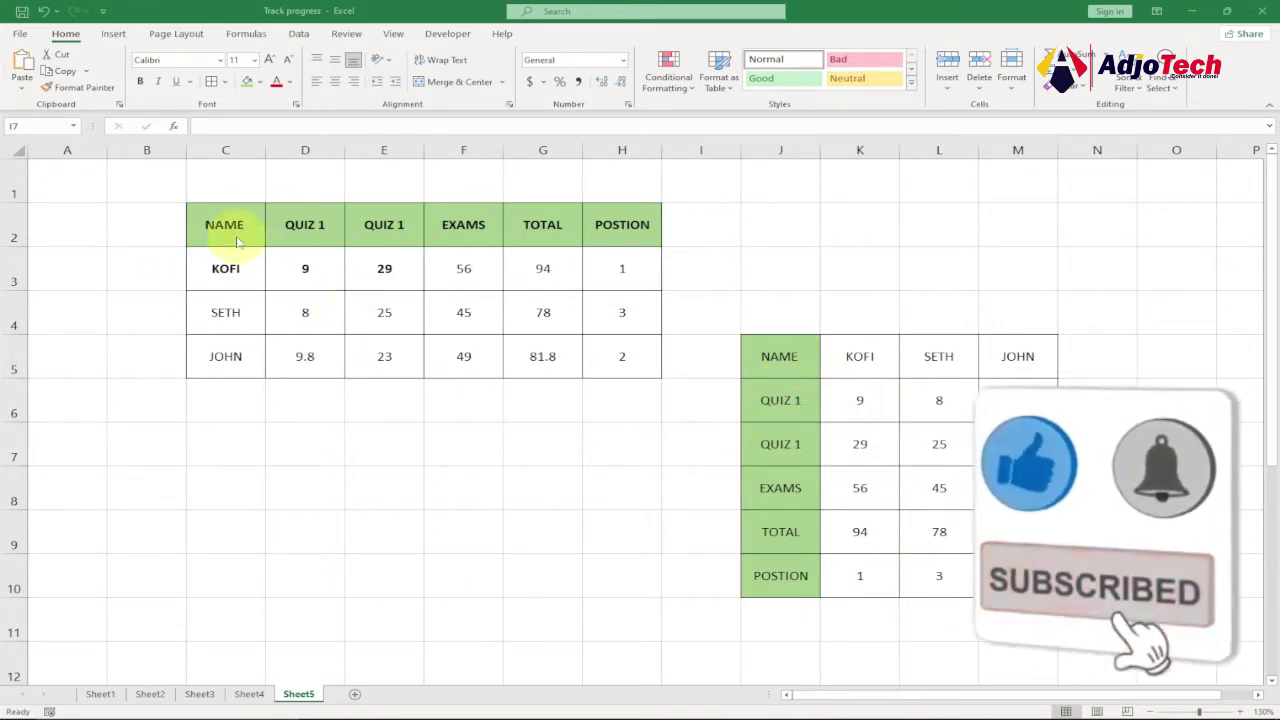
Examine the score table in C2:H5 and its transposed copy in J5:M10
{"action": "left_click_drag", "start_coordinate": [252, 260], "coordinate": [608, 366]}
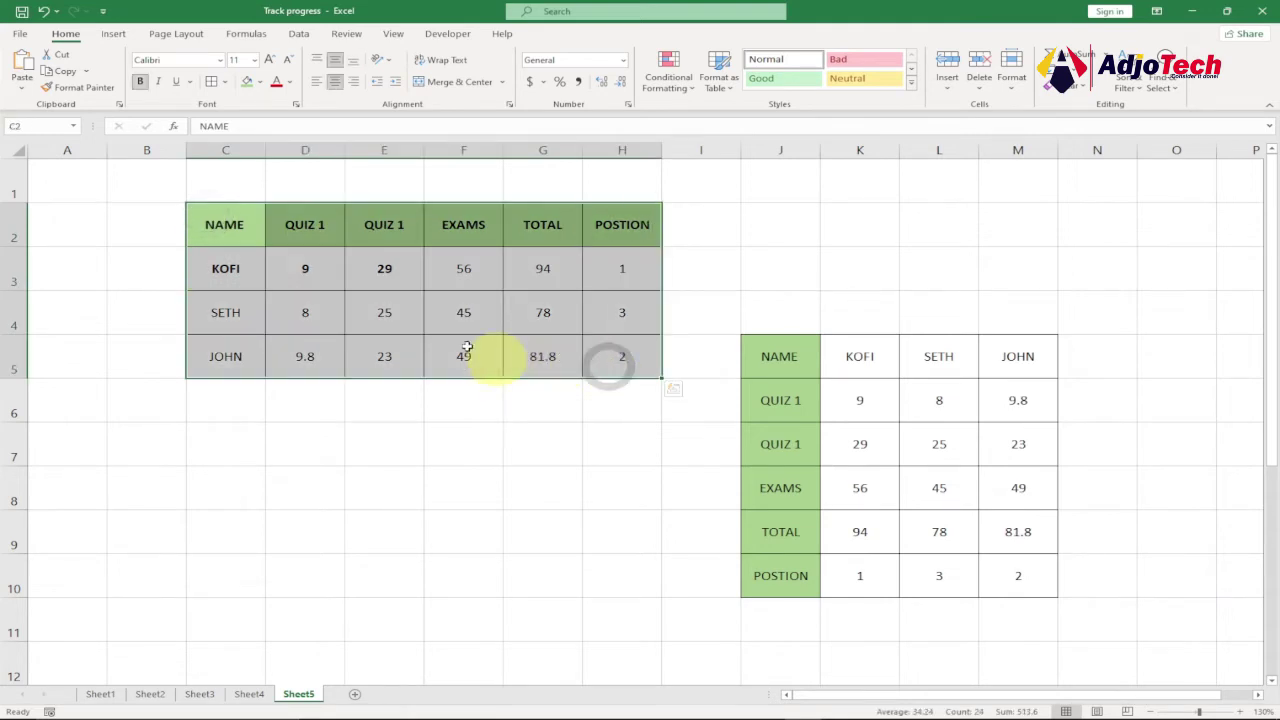
{"action": "left_click_drag", "start_coordinate": [788, 372], "coordinate": [1003, 575]}
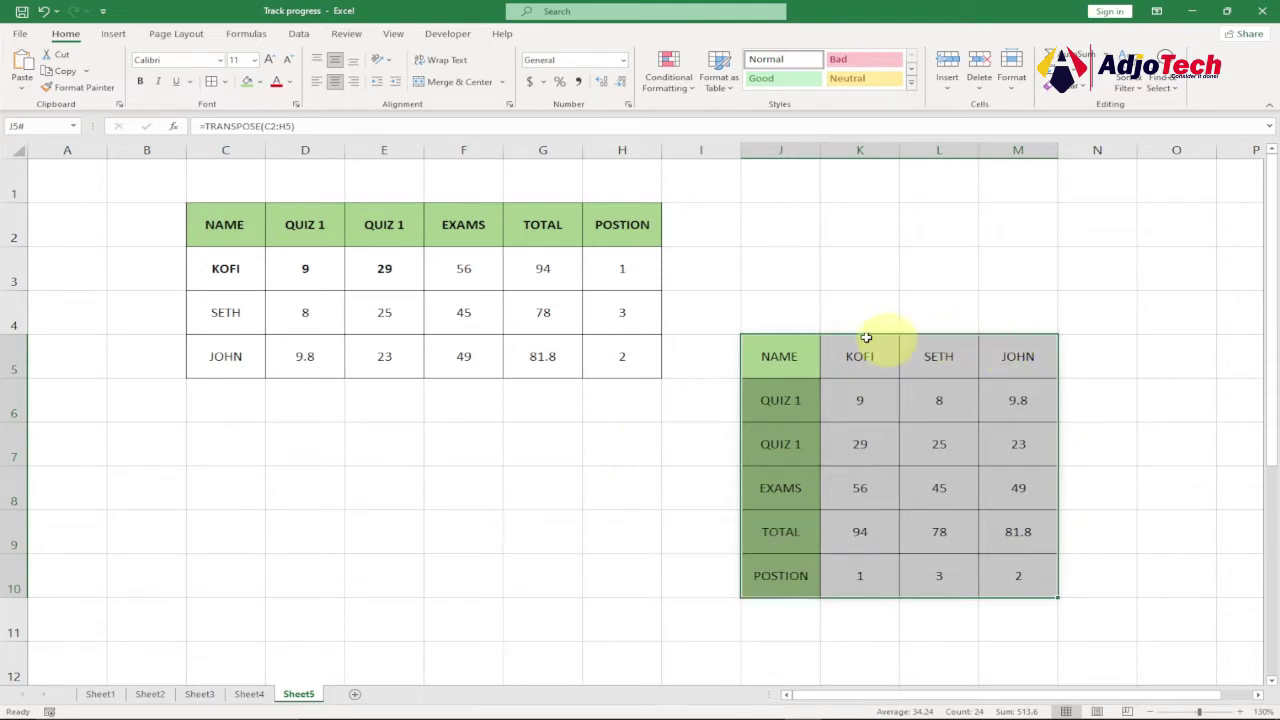
{"action": "left_click", "coordinate": [713, 300]}
{"action": "left_click", "coordinate": [1028, 615], "text": "shift"}
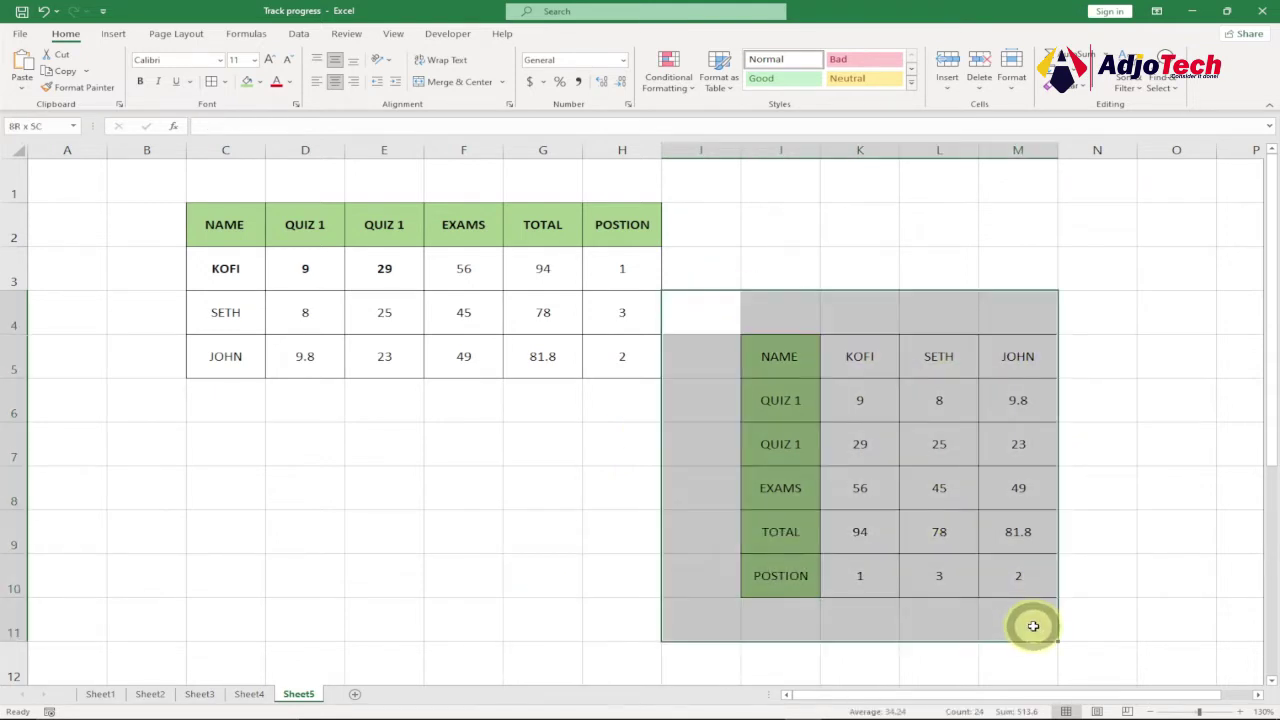
{"action": "left_click", "coordinate": [1112, 500]}
{"action": "left_click_drag", "start_coordinate": [729, 306], "coordinate": [1040, 609]}
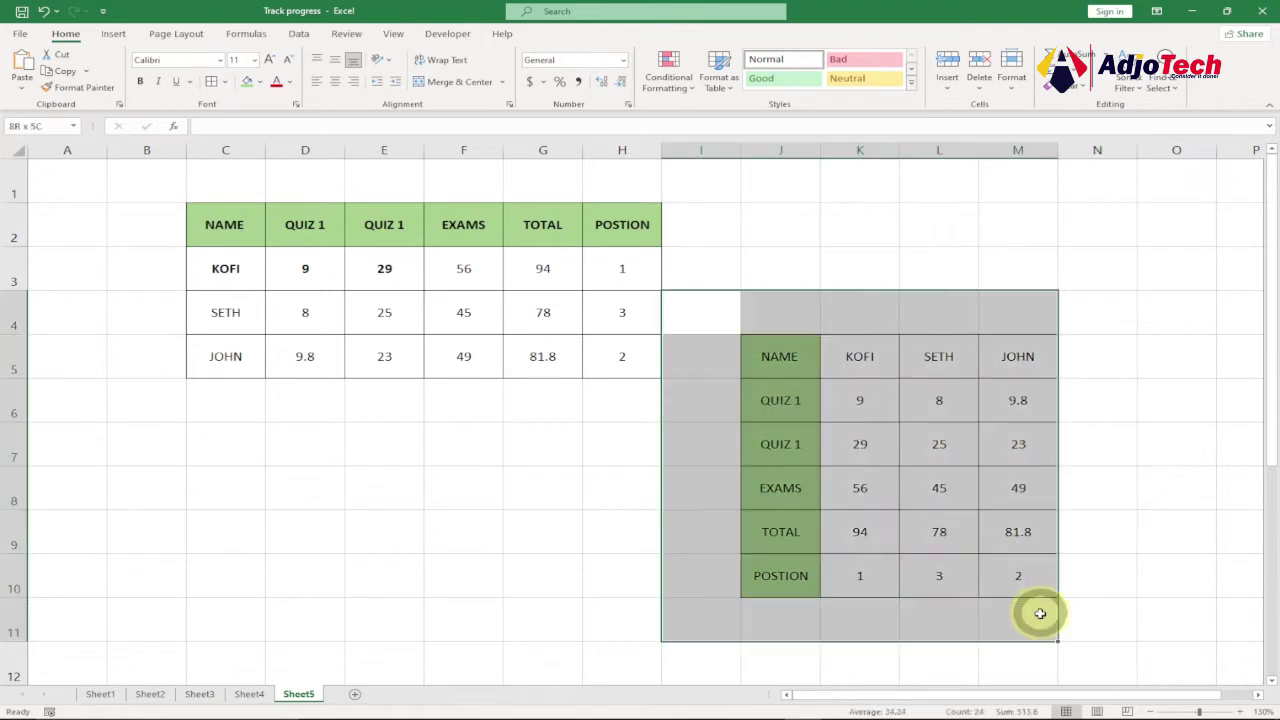
{"action": "left_click", "coordinate": [1032, 577]}
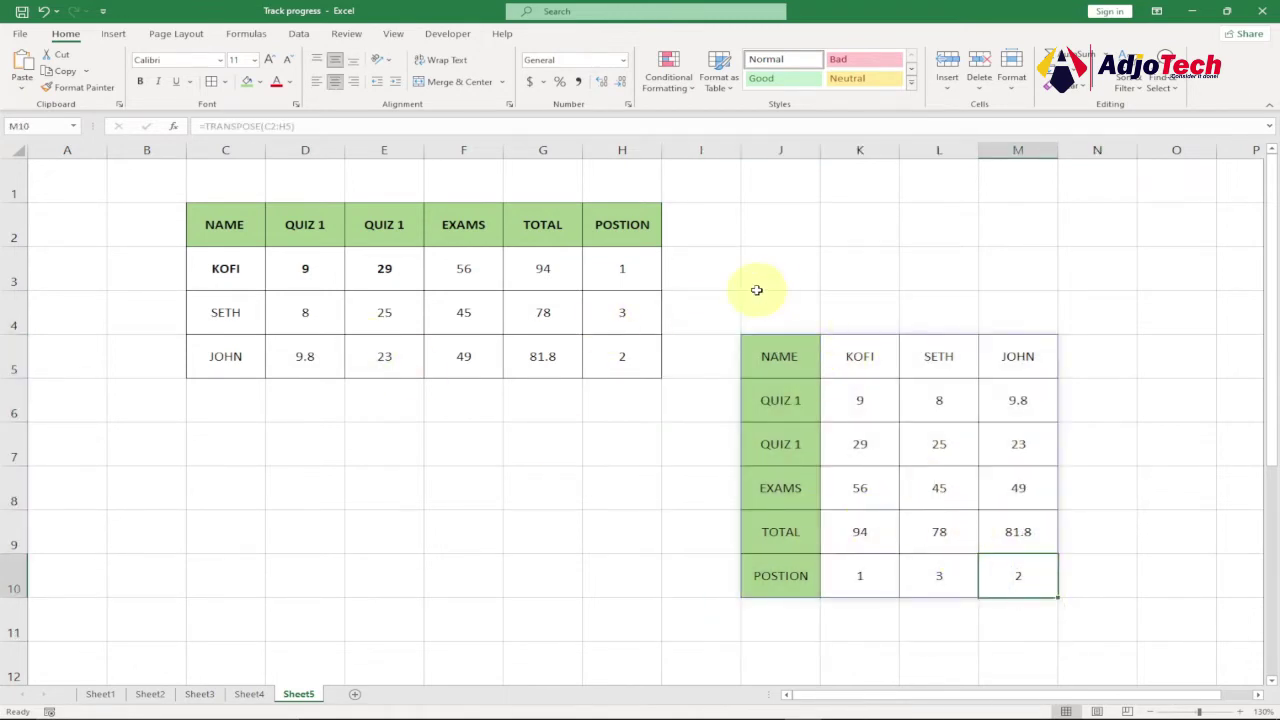
{"action": "left_click_drag", "start_coordinate": [757, 286], "coordinate": [1018, 575]}
{"action": "left_click", "coordinate": [1018, 575]}
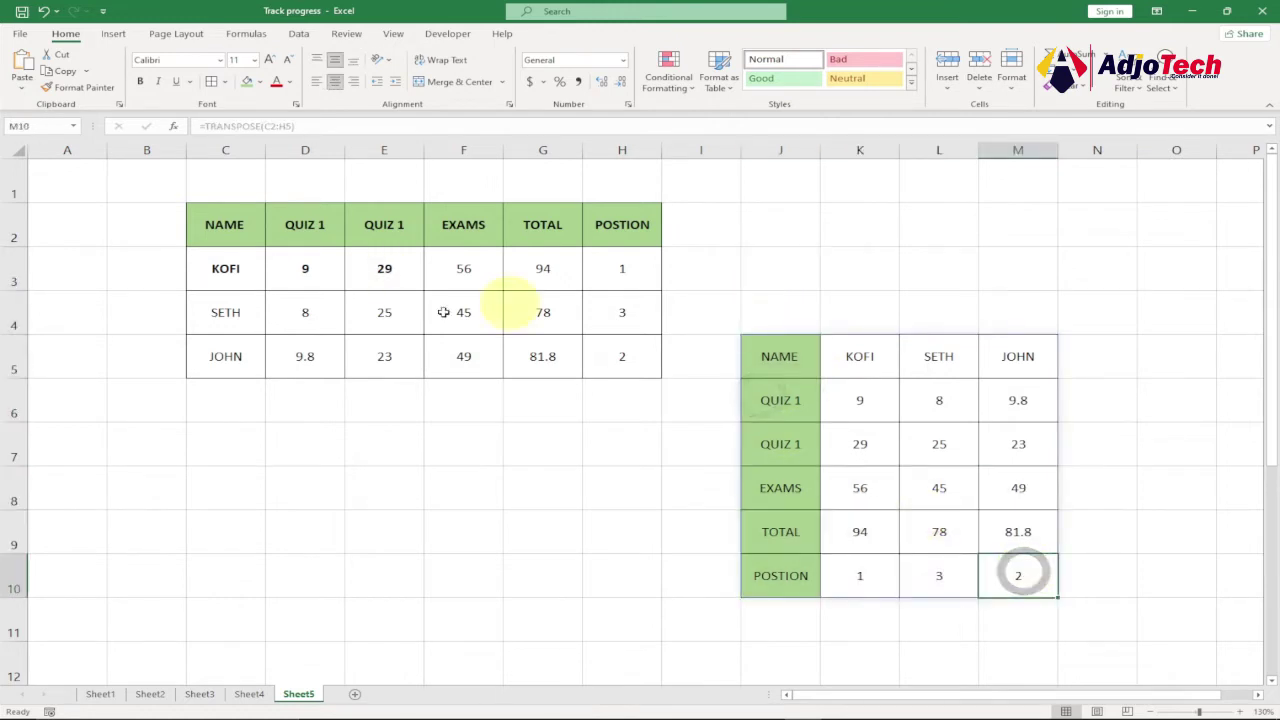
Set the first quiz scores in the original table to 10 in D3 and 9 in D4
{"action": "left_click", "coordinate": [304, 276]}
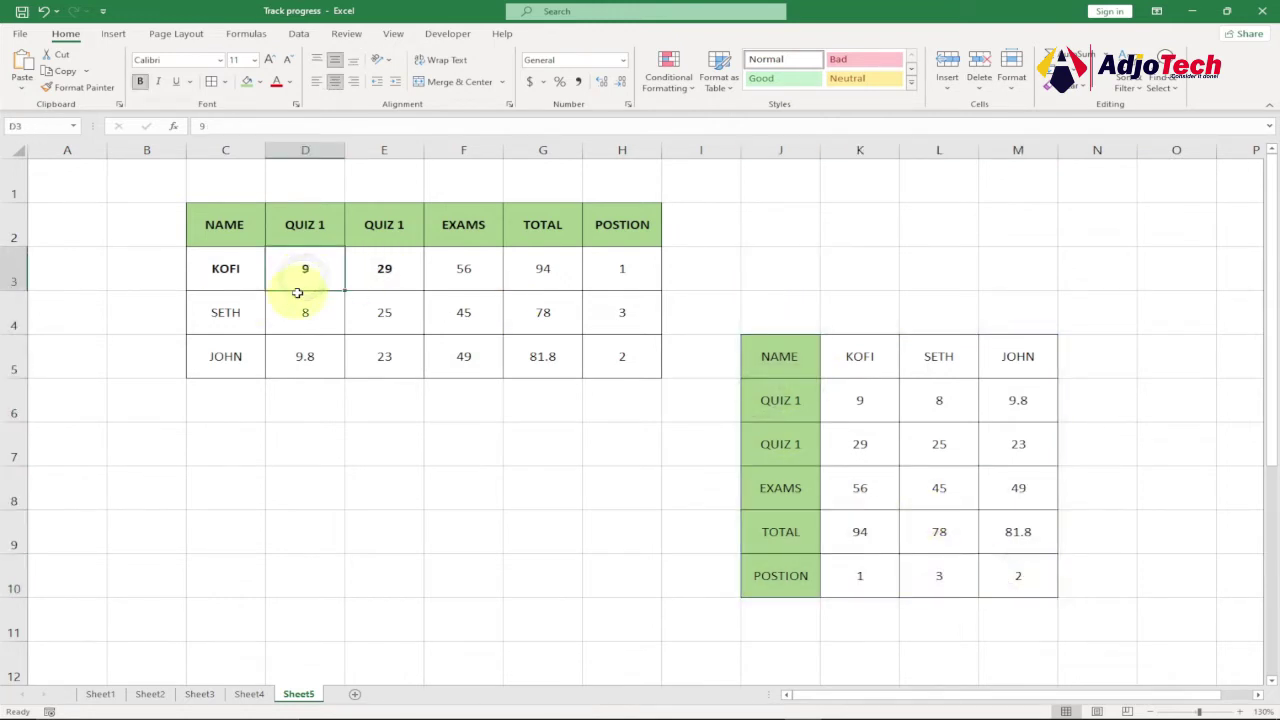
{"action": "type", "text": "10"}
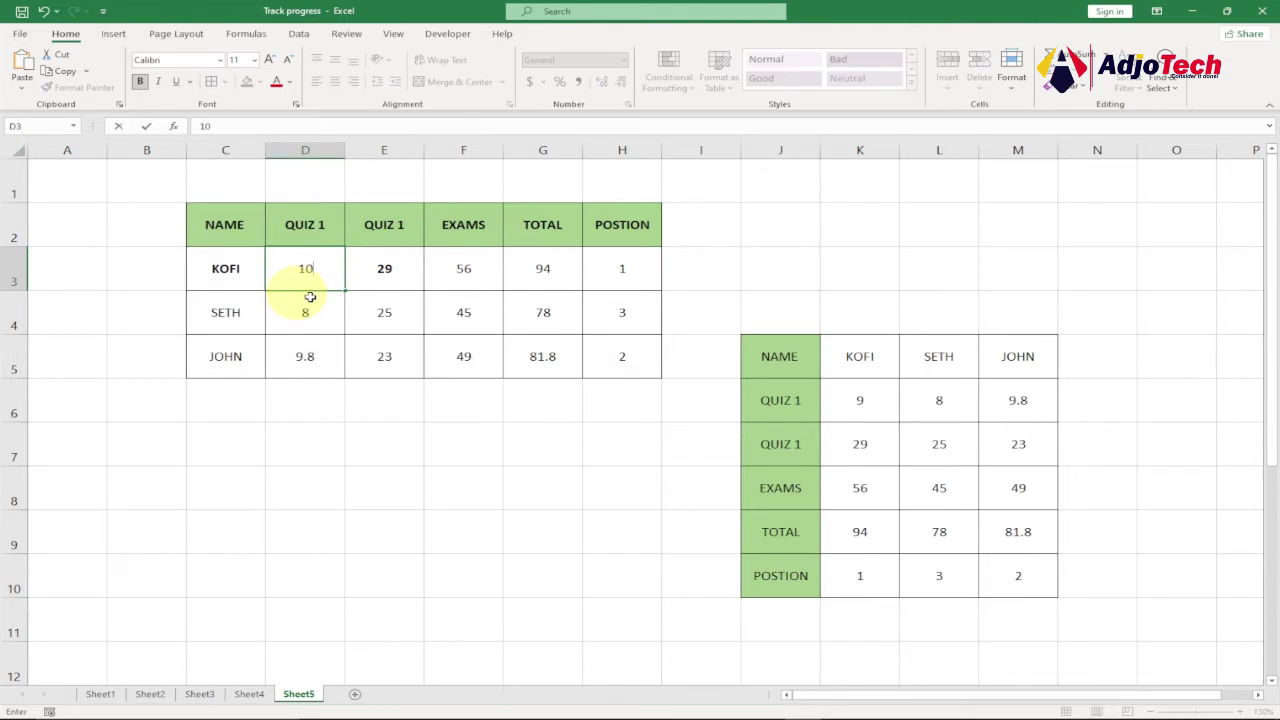
{"action": "key", "text": "Return"}
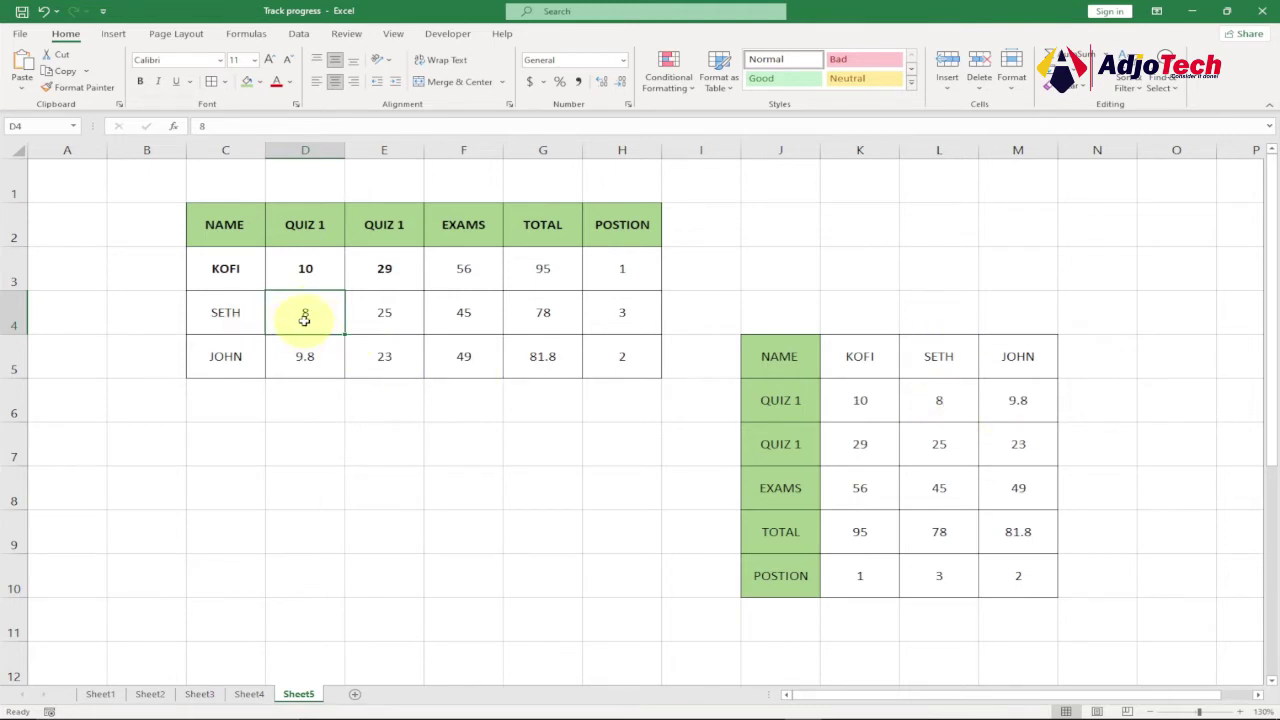
{"action": "type", "text": "9"}
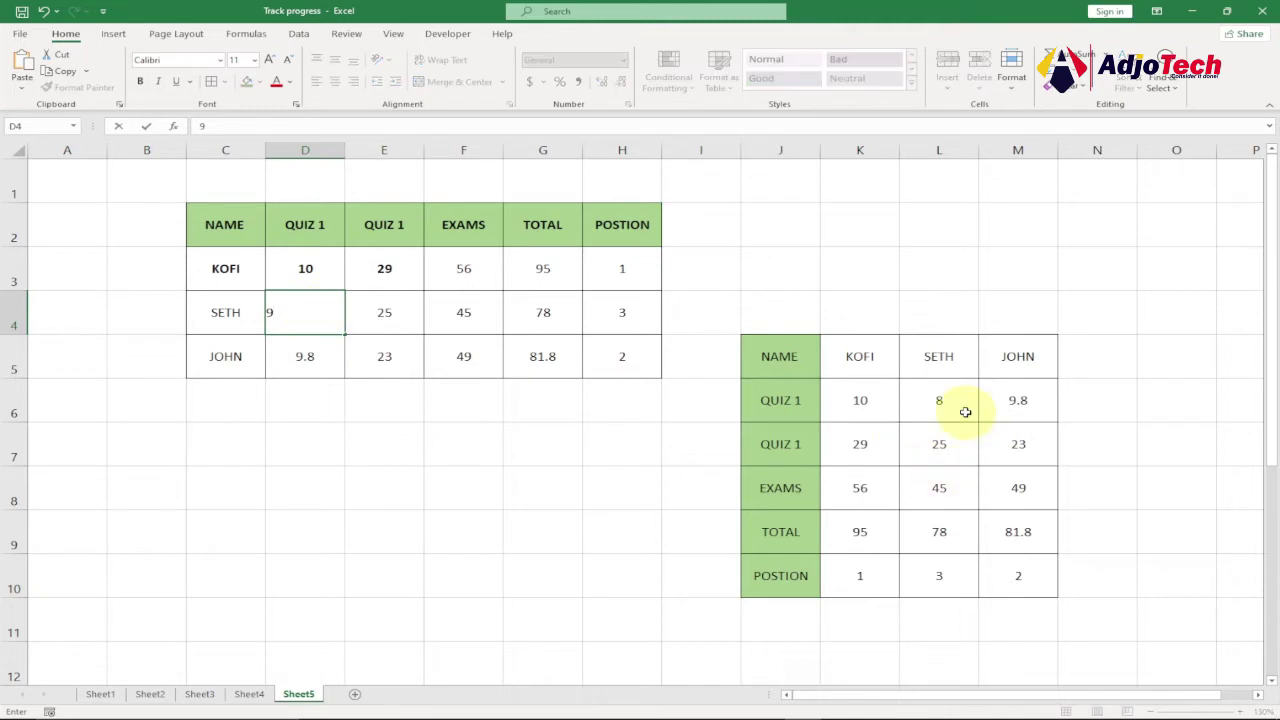
{"action": "key", "text": "Return"}
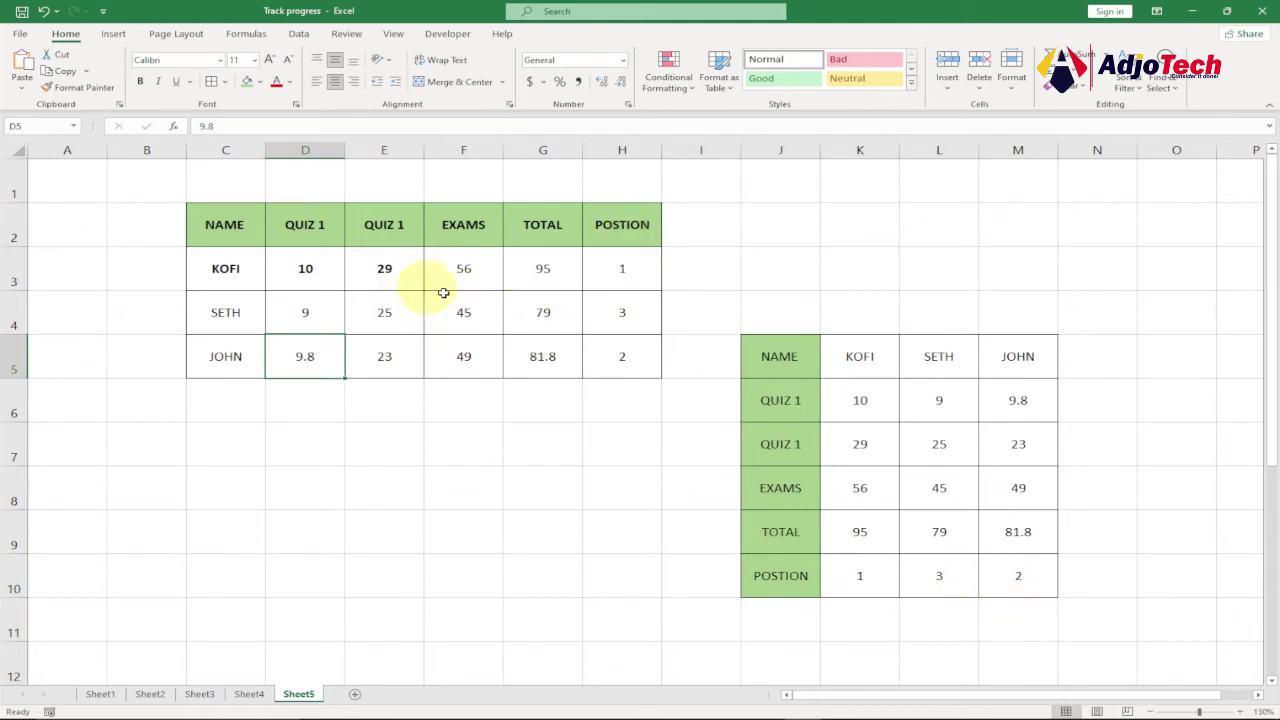
Delete the contents of the transposed table in J5:M10
{"action": "left_click_drag", "start_coordinate": [714, 317], "coordinate": [884, 533]}
{"action": "left_click_drag", "start_coordinate": [1100, 334], "coordinate": [729, 589]}
{"action": "key", "text": "Delete"}
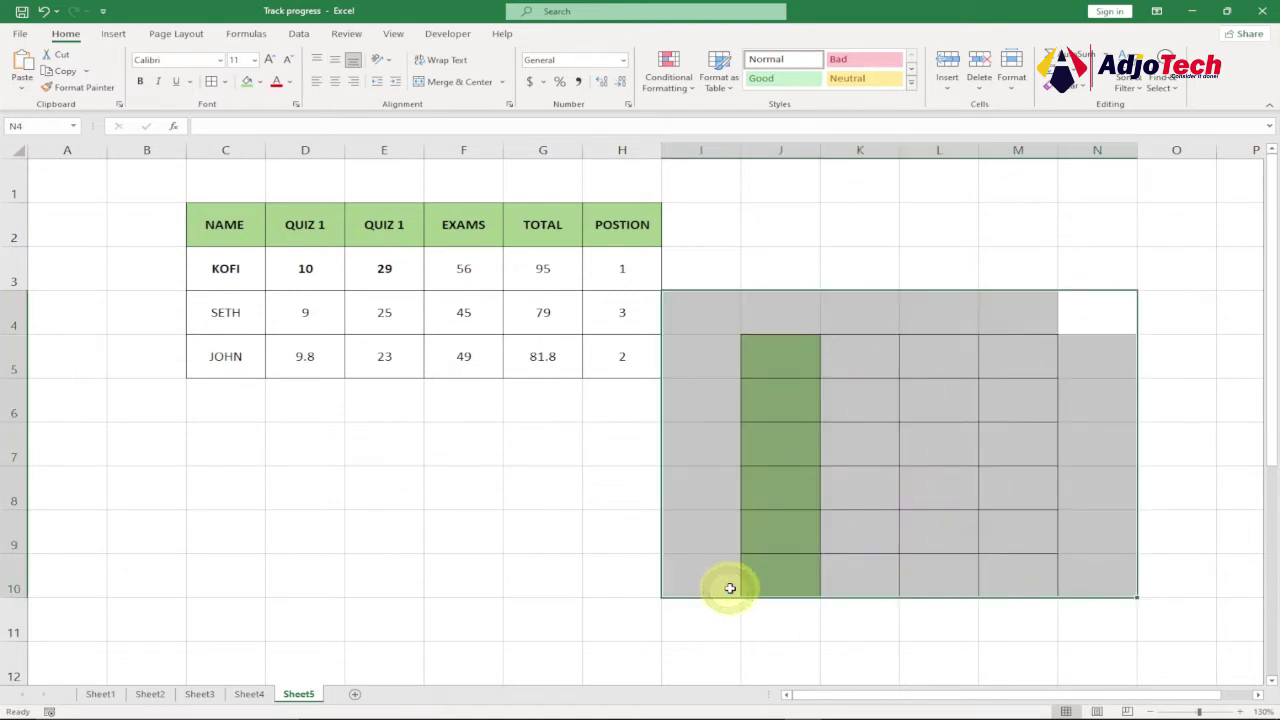
Remove all borders from I4:M10 and clear the green fill from J4:J10
{"action": "left_click", "coordinate": [836, 458]}
{"action": "left_click_drag", "start_coordinate": [715, 312], "coordinate": [1031, 595]}
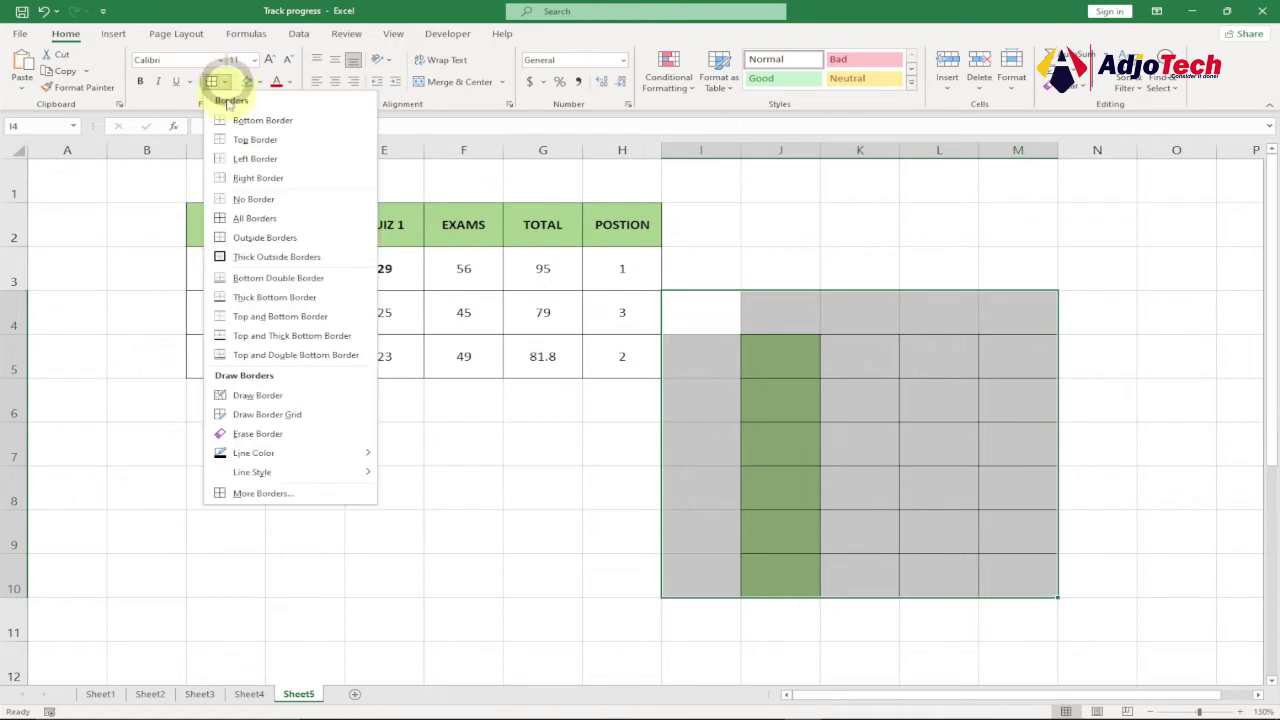
{"action": "left_click", "coordinate": [256, 200]}
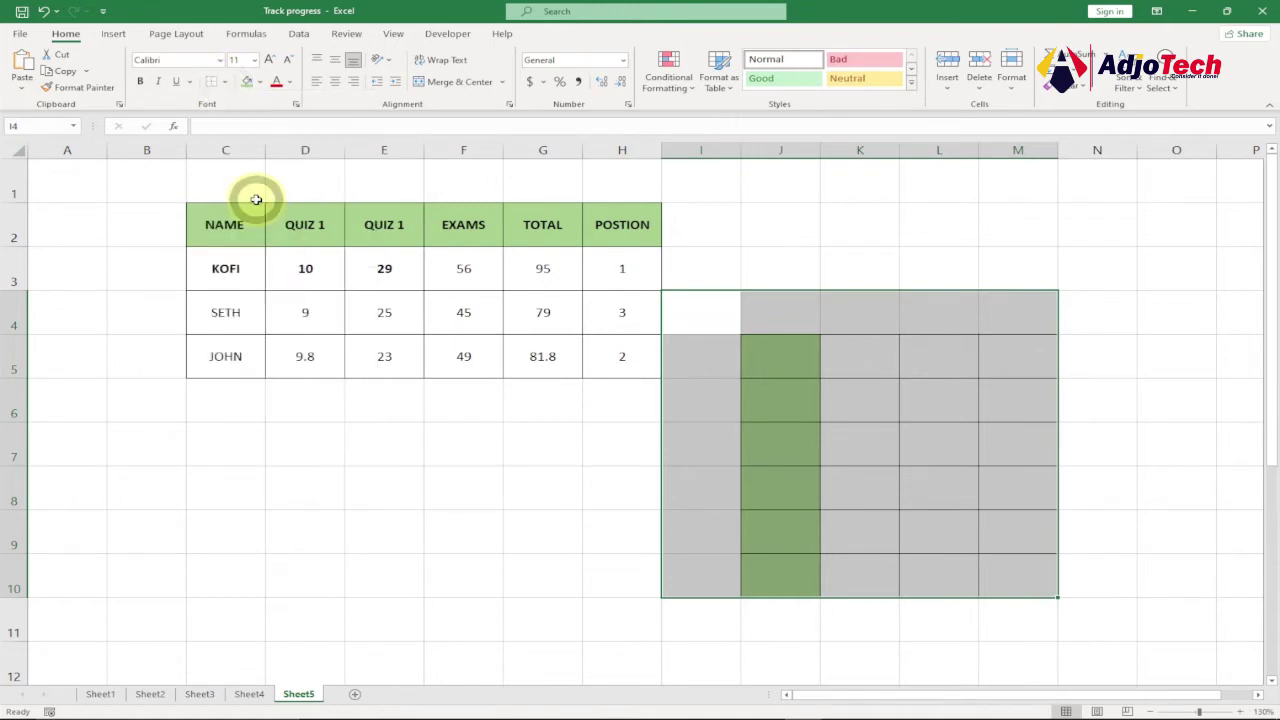
{"action": "left_click", "coordinate": [772, 325]}
{"action": "left_click_drag", "start_coordinate": [783, 491], "coordinate": [790, 592]}
{"action": "left_click", "coordinate": [259, 83]}
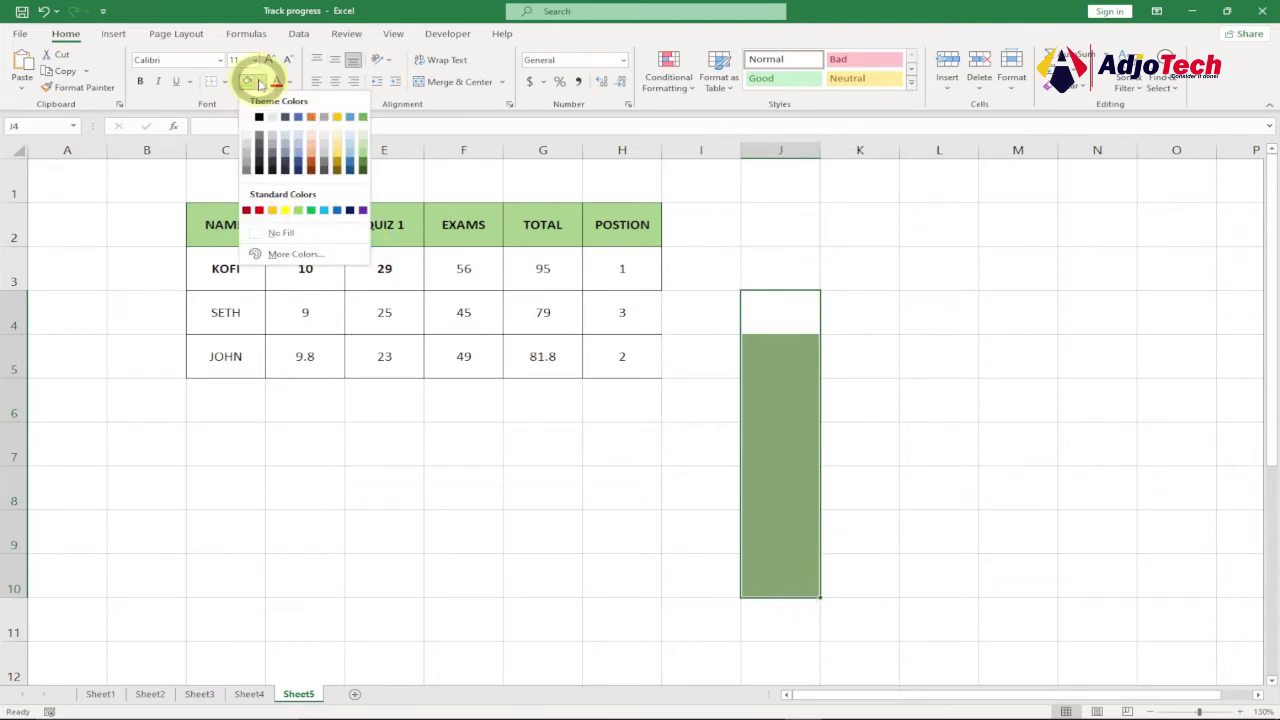
{"action": "left_click", "coordinate": [276, 232]}
{"action": "left_click", "coordinate": [645, 495]}
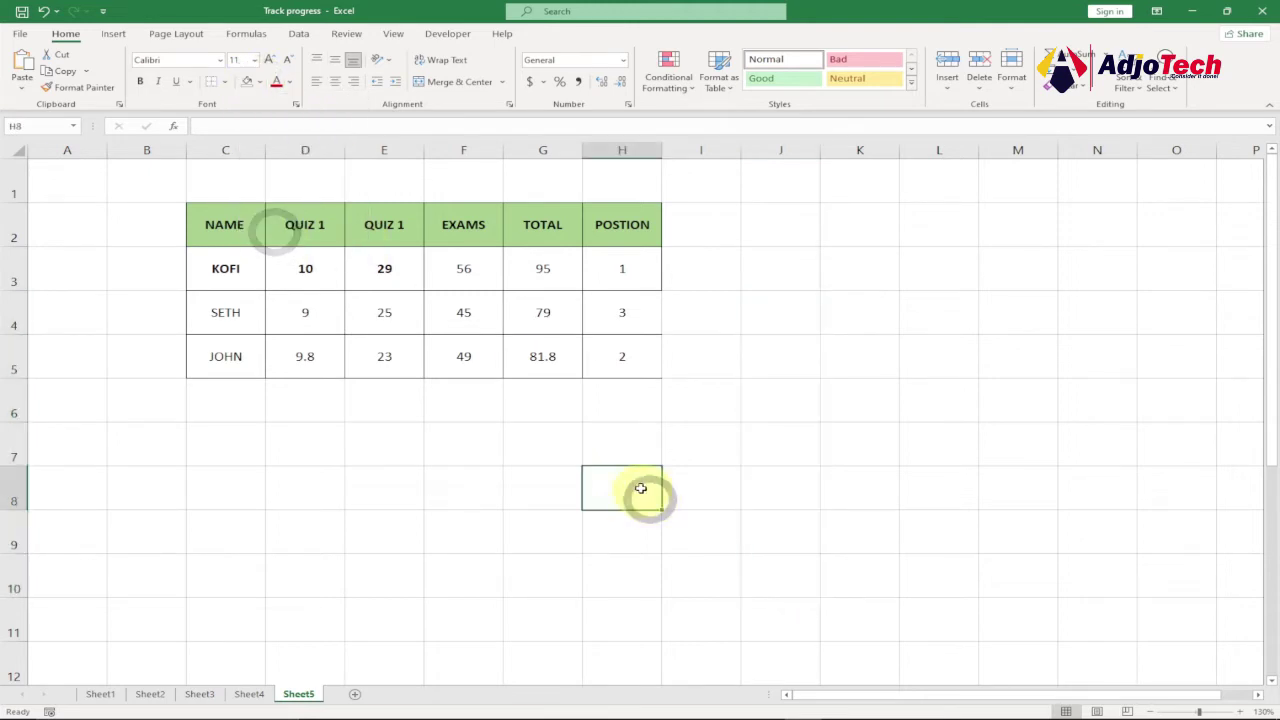
Apply all borders to the total and position values in G3:H5 of the original table
{"action": "left_click_drag", "start_coordinate": [548, 262], "coordinate": [621, 360]}
{"action": "left_click", "coordinate": [228, 82]}
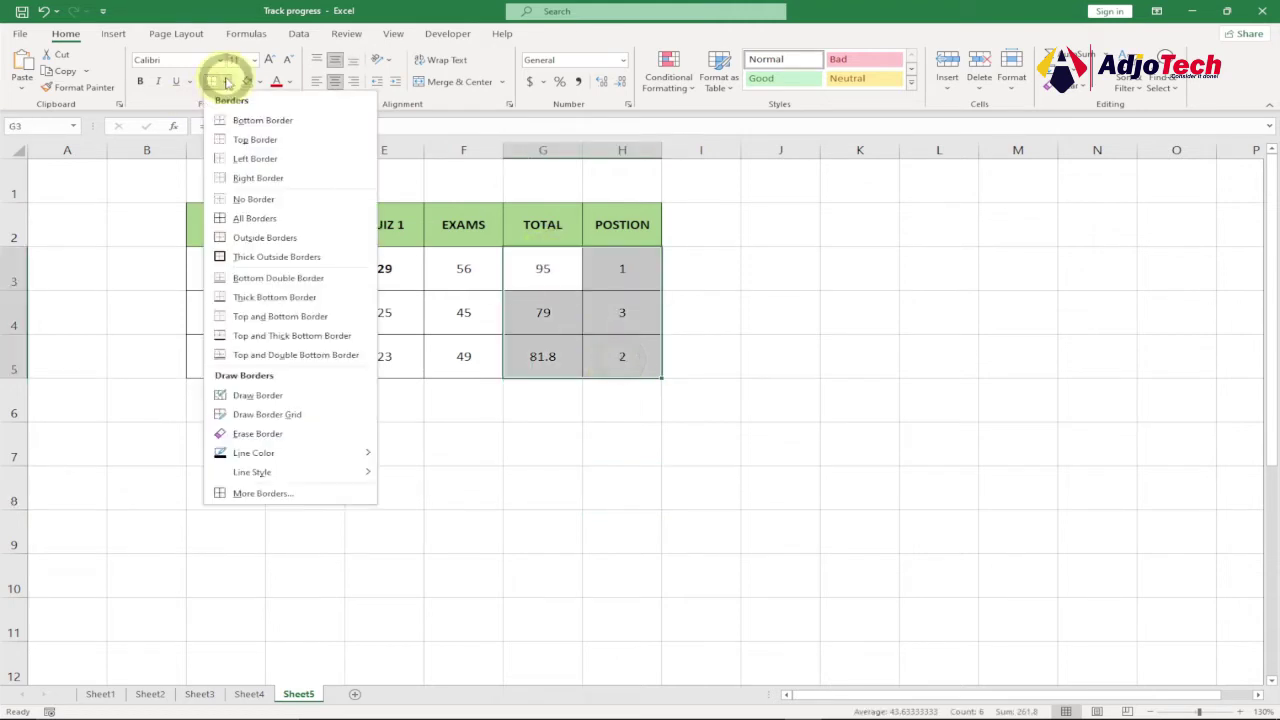
{"action": "left_click", "coordinate": [250, 214]}
{"action": "left_click", "coordinate": [830, 448]}
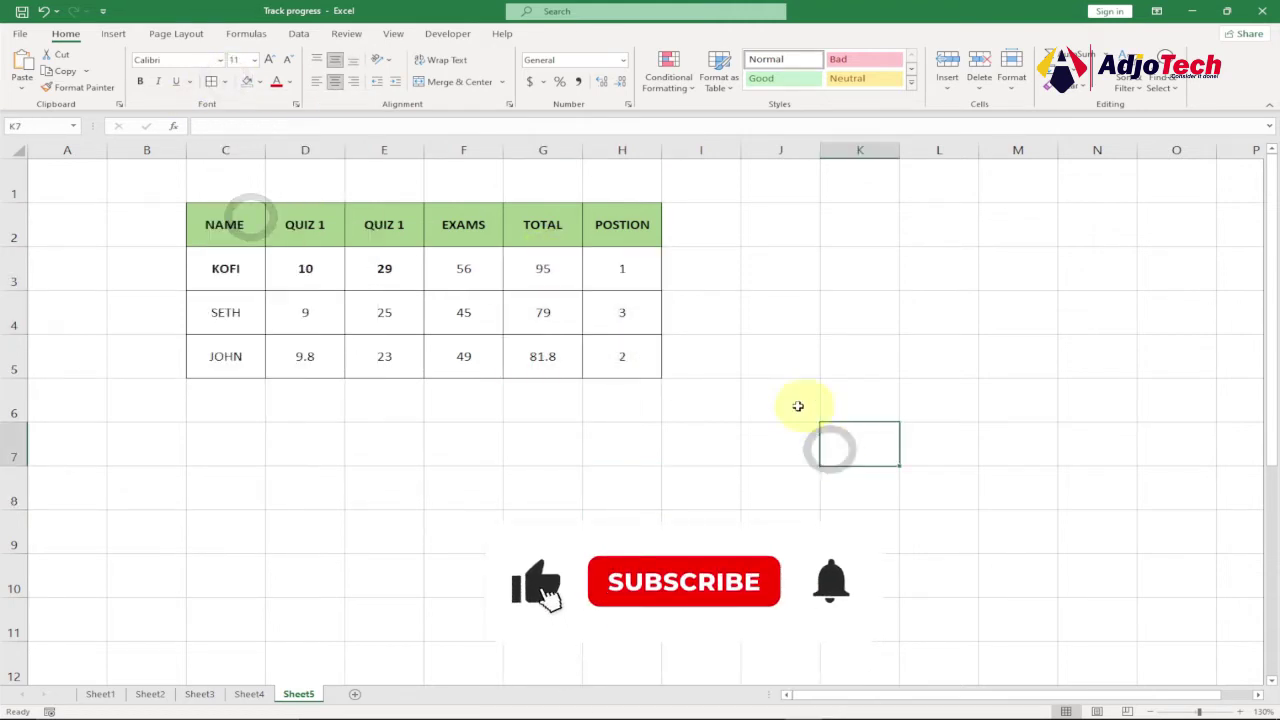
Enter the formula =TRANSPOSE(C2:H5) in cell K4
{"action": "left_click", "coordinate": [797, 318]}
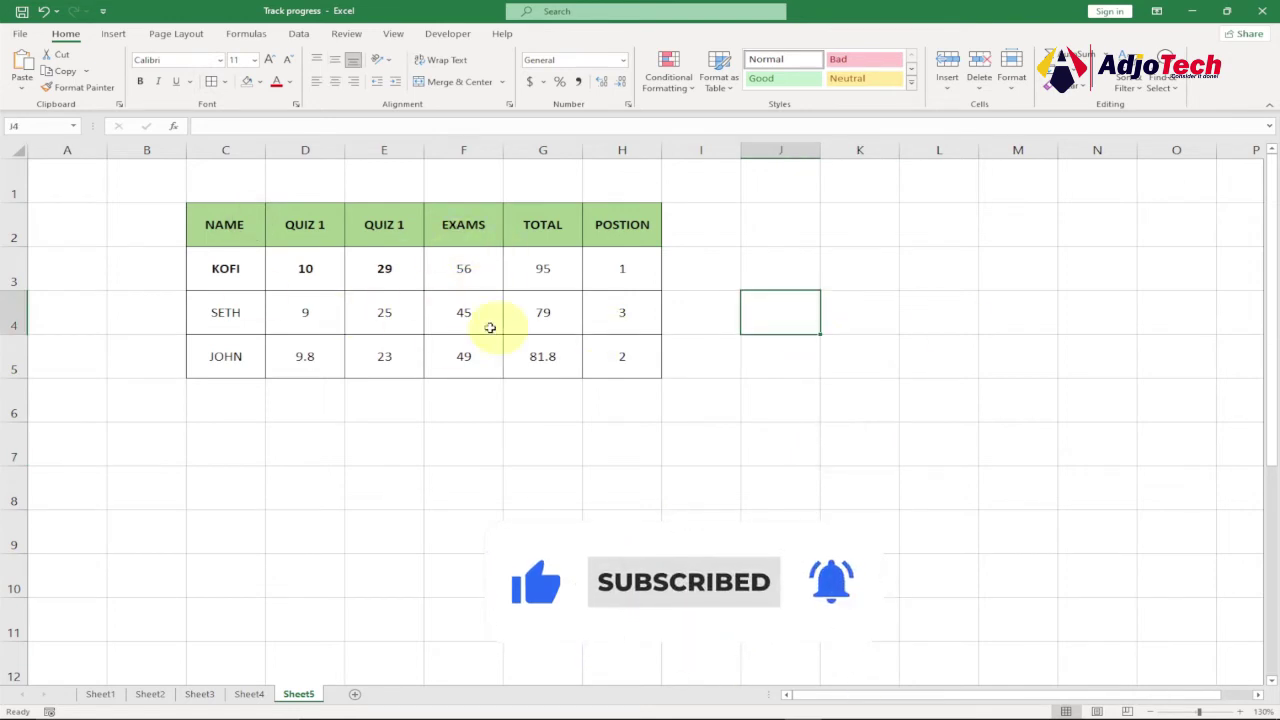
{"action": "left_click", "coordinate": [849, 320]}
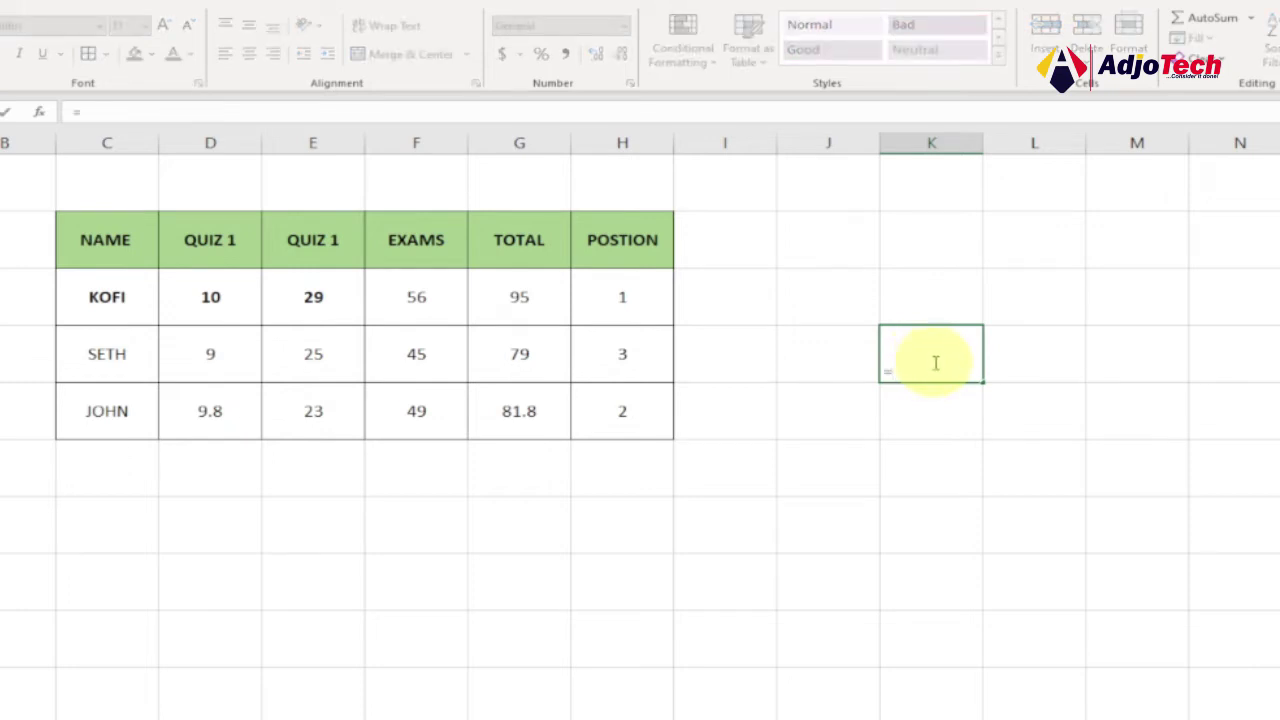
{"action": "type", "text": "ra"}
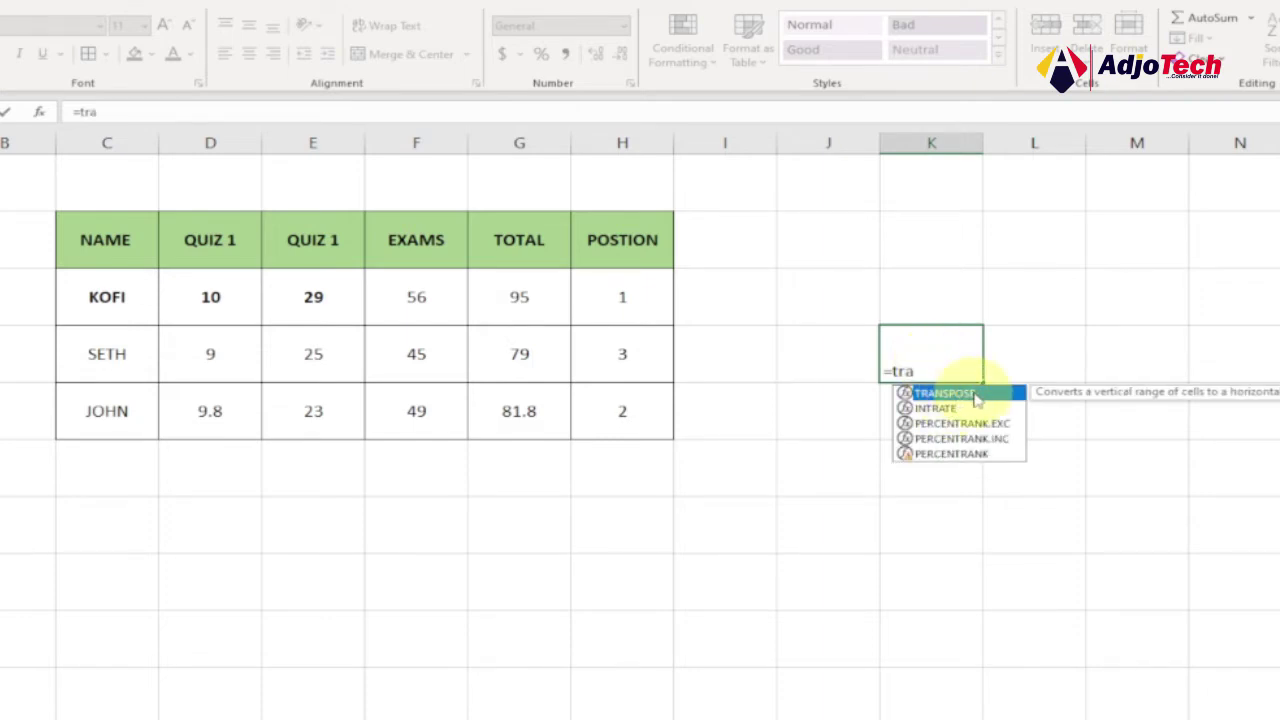
{"action": "double_click", "coordinate": [974, 394]}
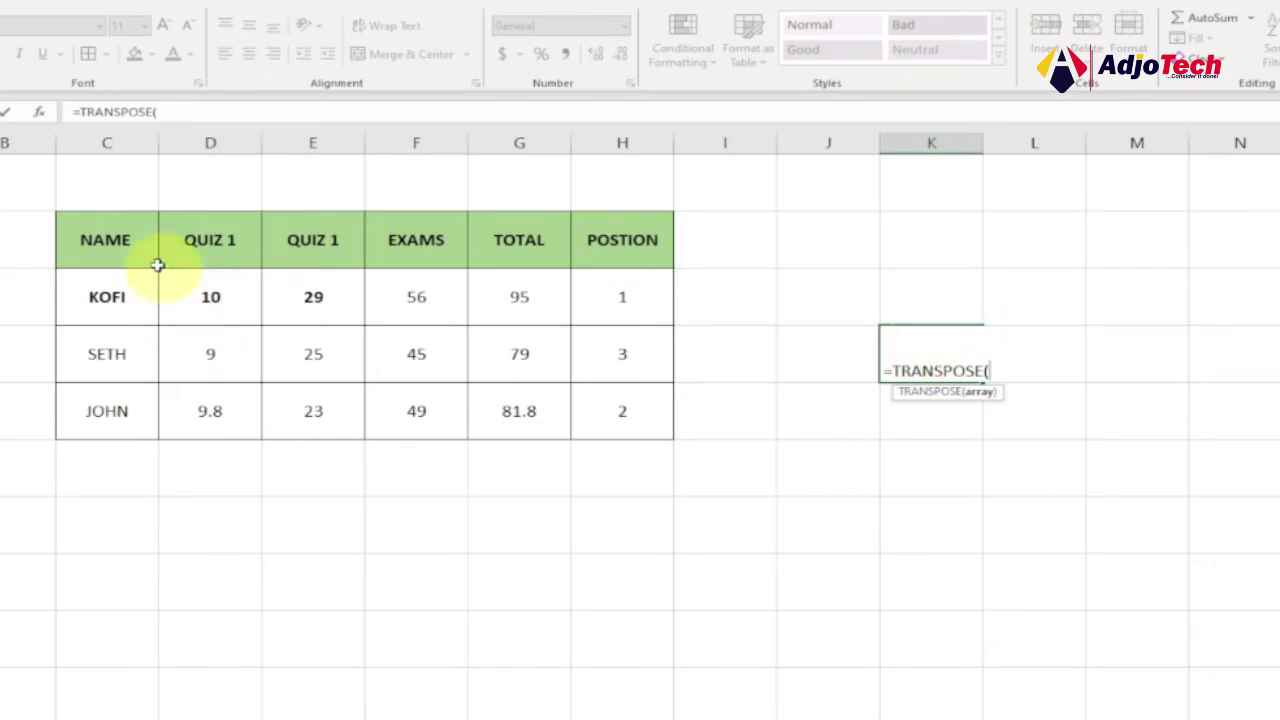
{"action": "left_click_drag", "start_coordinate": [85, 229], "coordinate": [593, 416]}
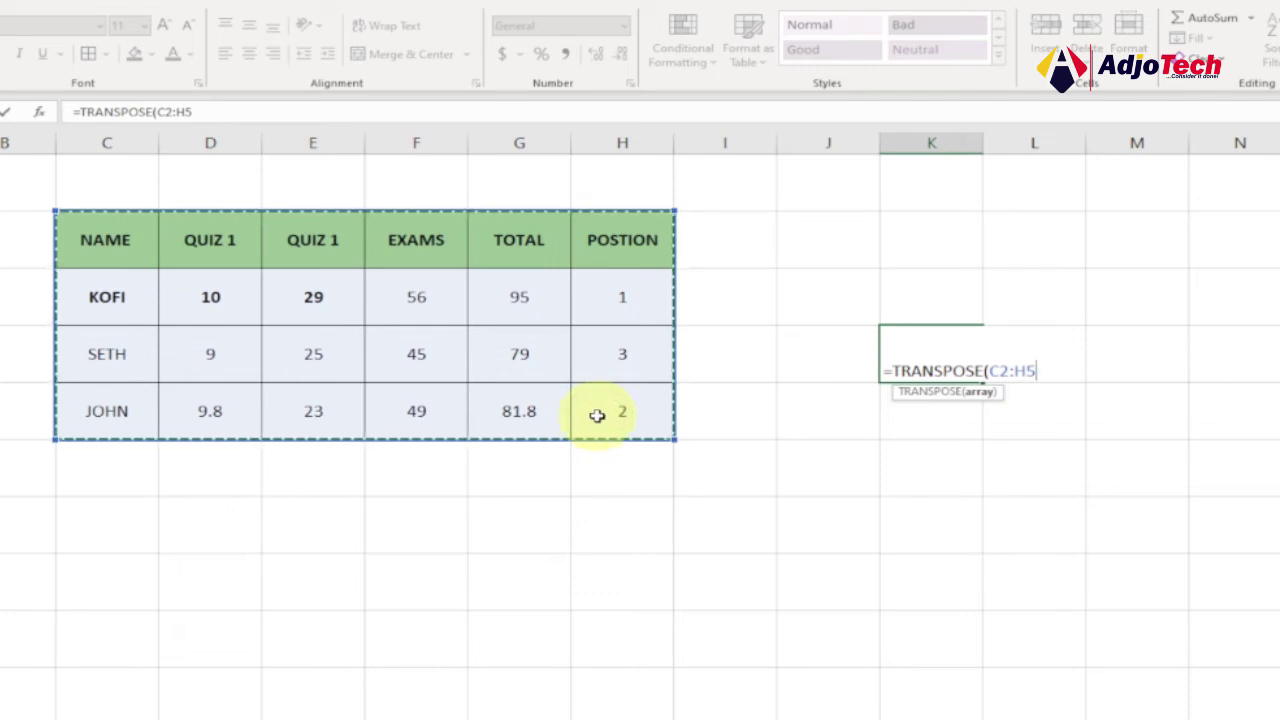
{"action": "type", "text": ")"}
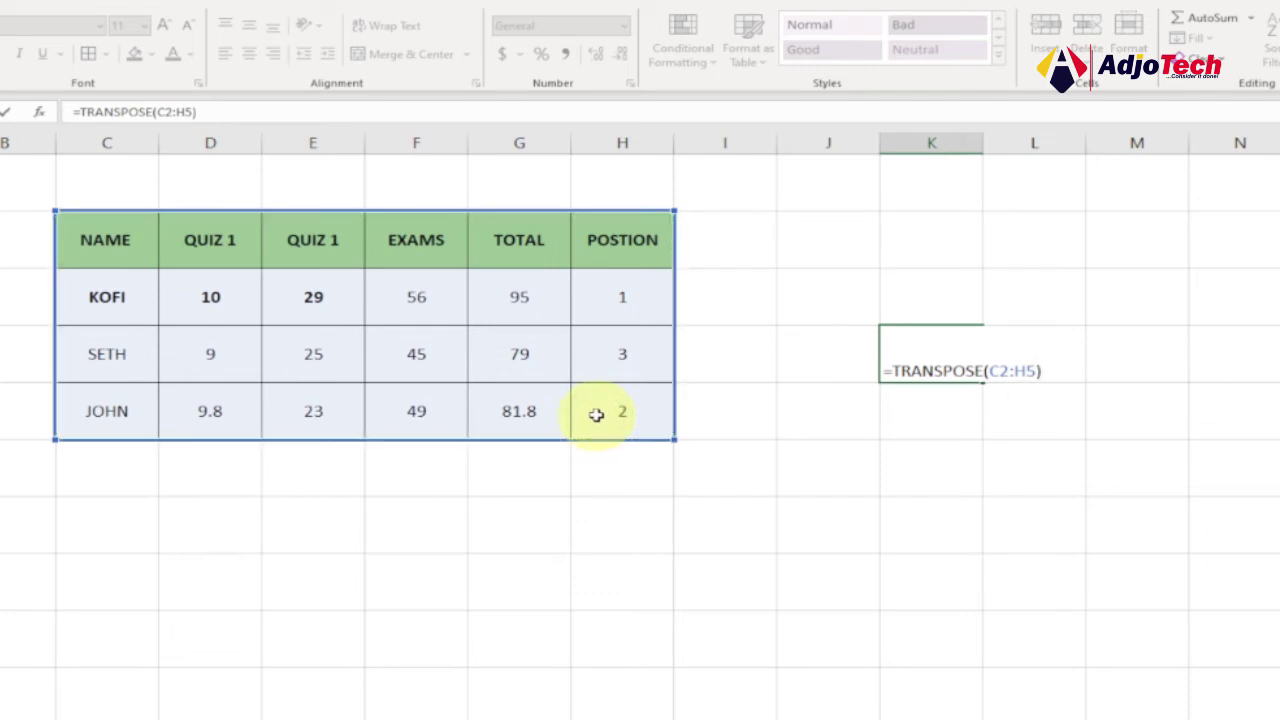
{"action": "key", "text": "Return"}
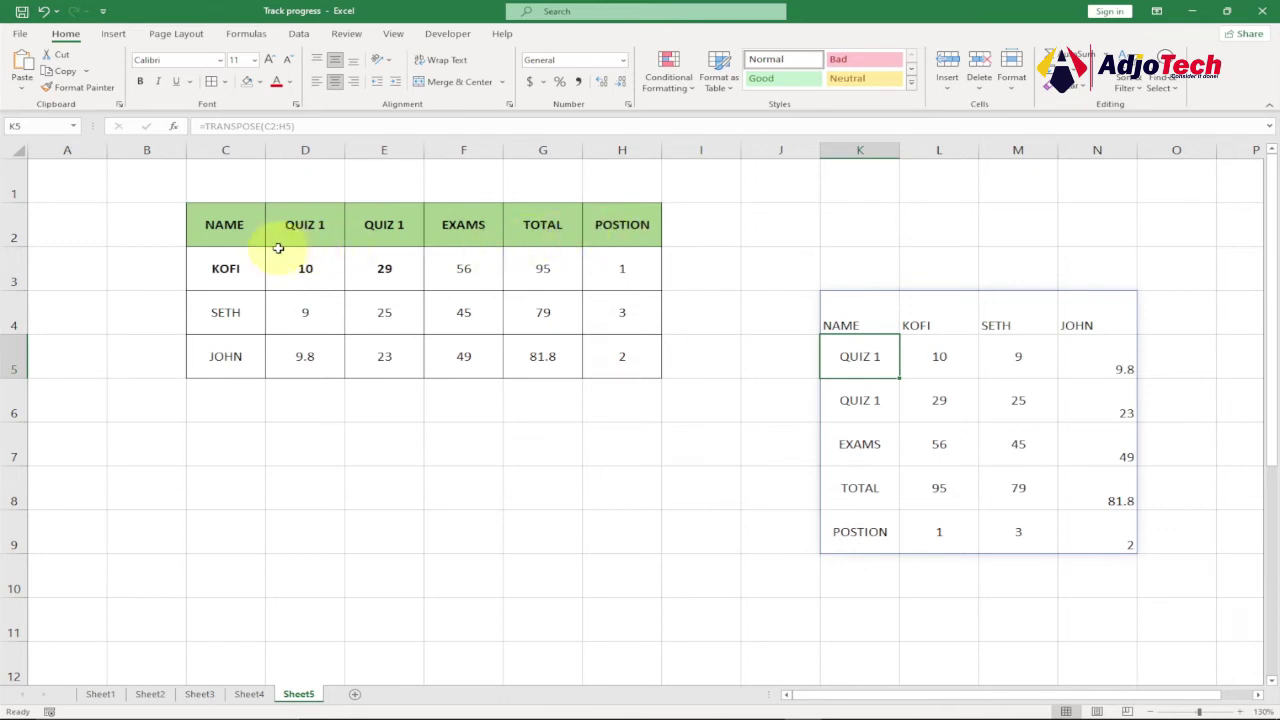
Center the transposed data in K4:N9 both horizontally and vertically
{"action": "left_click_drag", "start_coordinate": [843, 318], "coordinate": [1098, 541]}
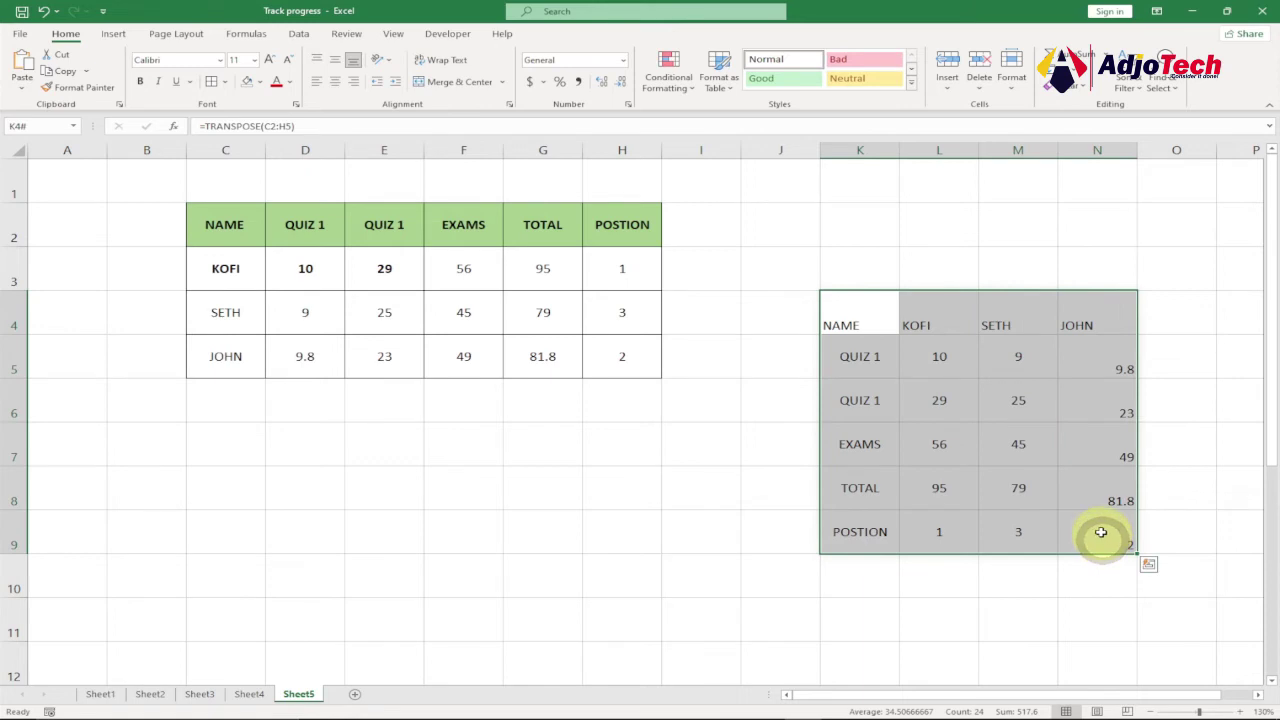
{"action": "left_click", "coordinate": [336, 84]}
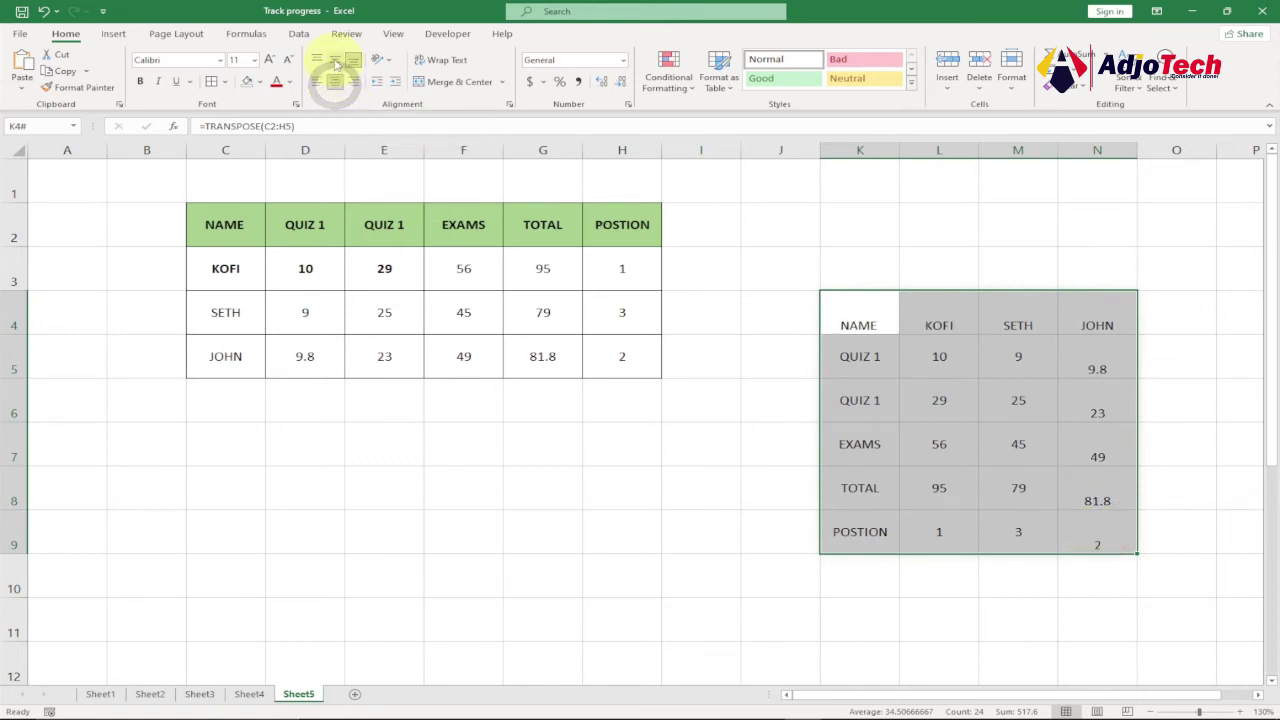
{"action": "left_click", "coordinate": [336, 60]}
{"action": "left_click", "coordinate": [905, 322]}
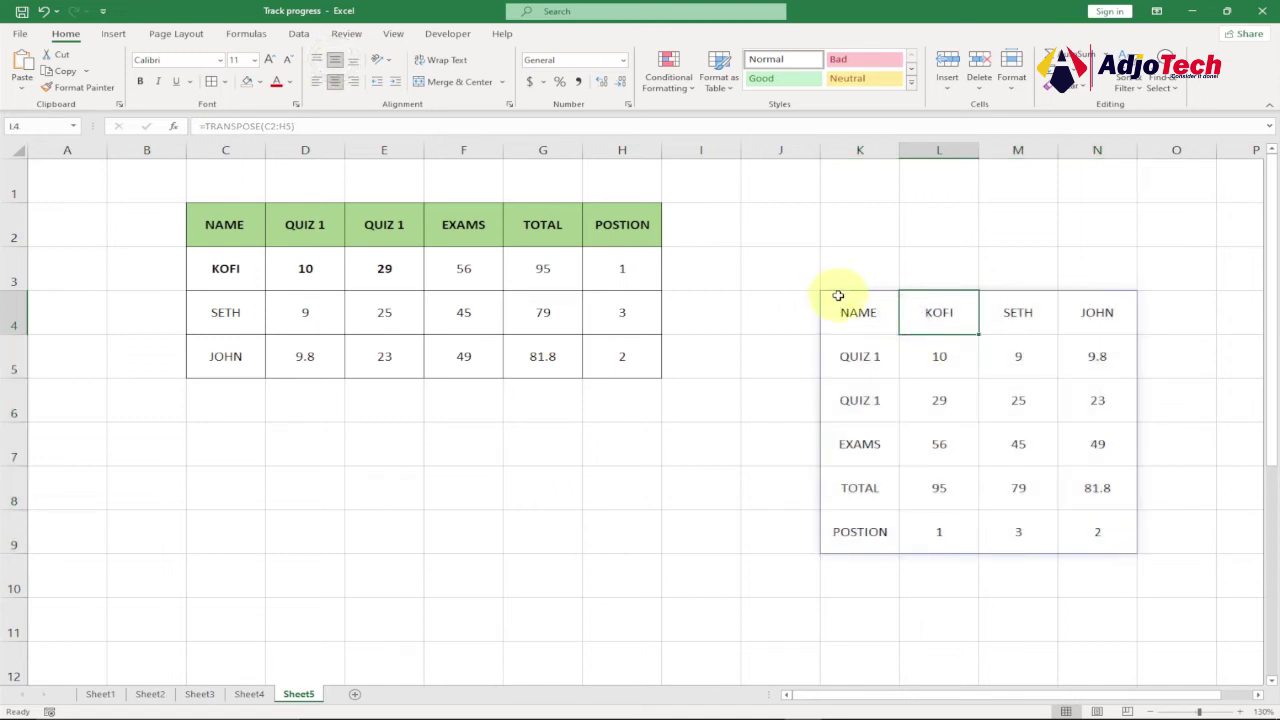
Fill the heading column K4:K9 of the transposed table with the same light green as the original header
{"action": "left_click_drag", "start_coordinate": [838, 296], "coordinate": [852, 540]}
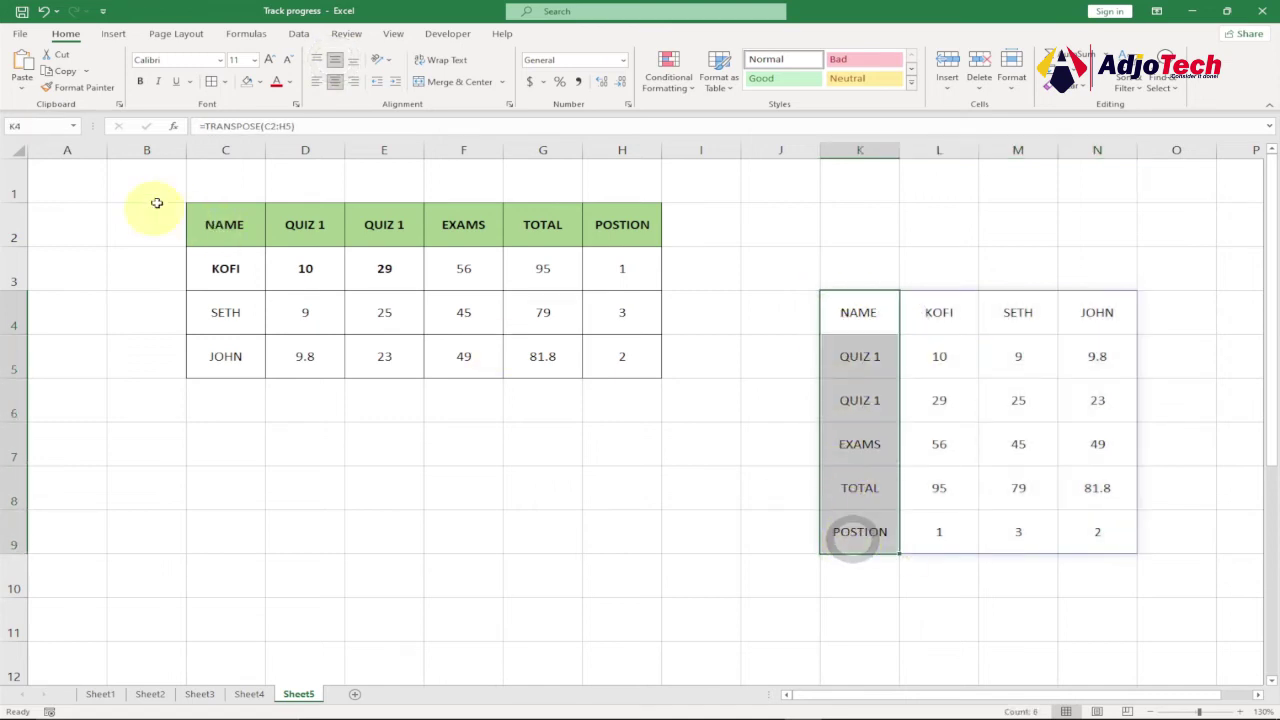
{"action": "left_click", "coordinate": [260, 83]}
{"action": "left_click", "coordinate": [358, 142]}
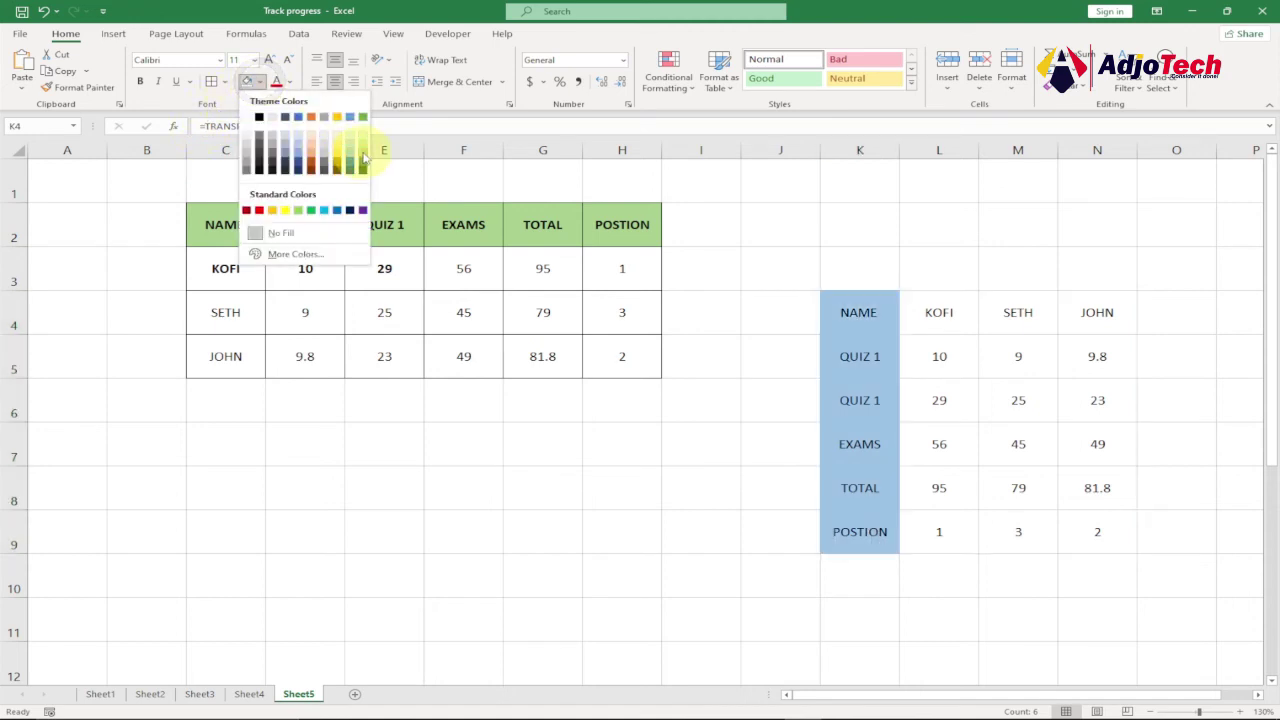
{"action": "left_click", "coordinate": [872, 346]}
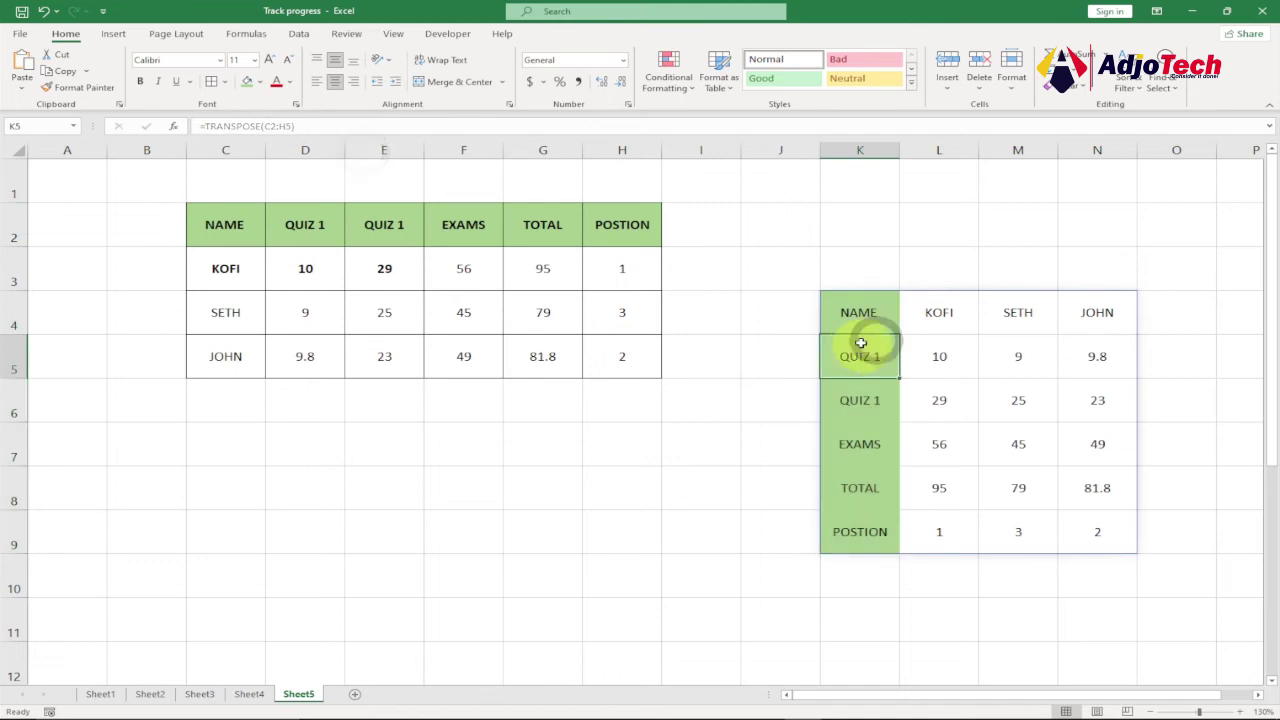
Apply all borders to the transposed table in K4:N9
{"action": "mouse_move", "coordinate": [850, 313]}
{"action": "left_mouse_down"}
{"action": "mouse_move", "coordinate": [994, 500]}
{"action": "mouse_move", "coordinate": [1088, 546]}
{"action": "left_mouse_up"}
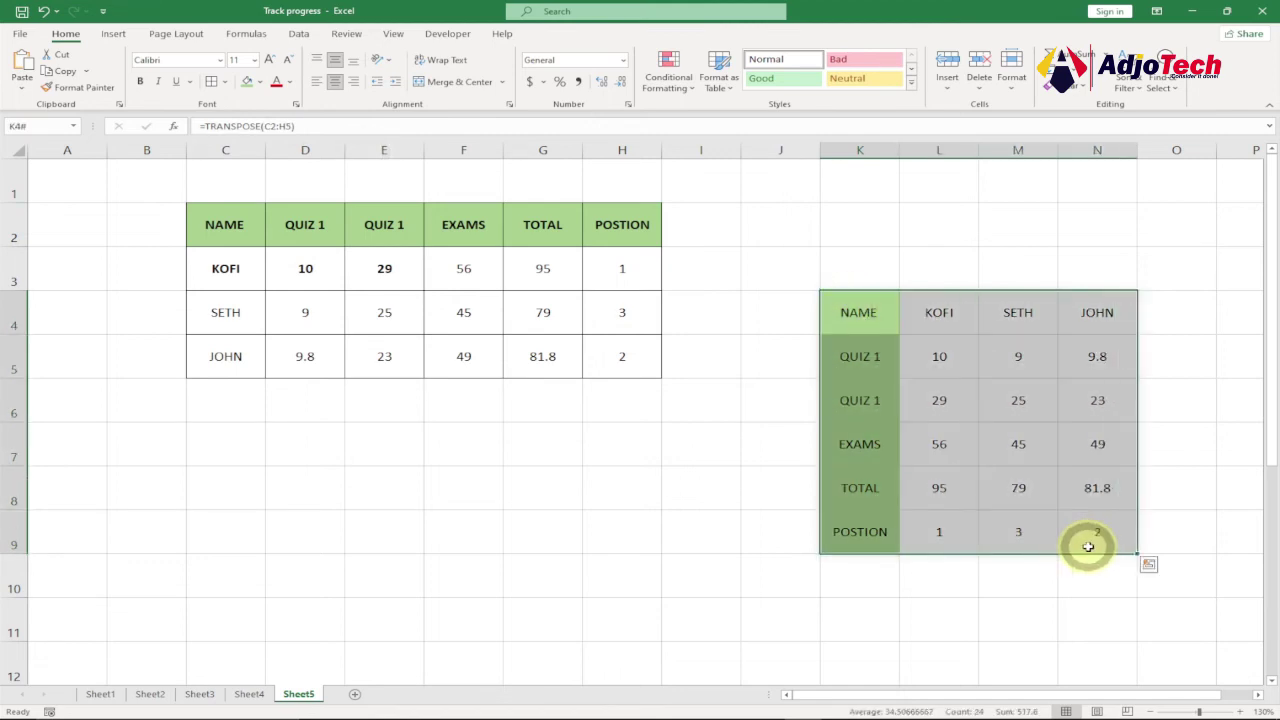
{"action": "left_click", "coordinate": [224, 81]}
{"action": "left_click", "coordinate": [248, 222]}
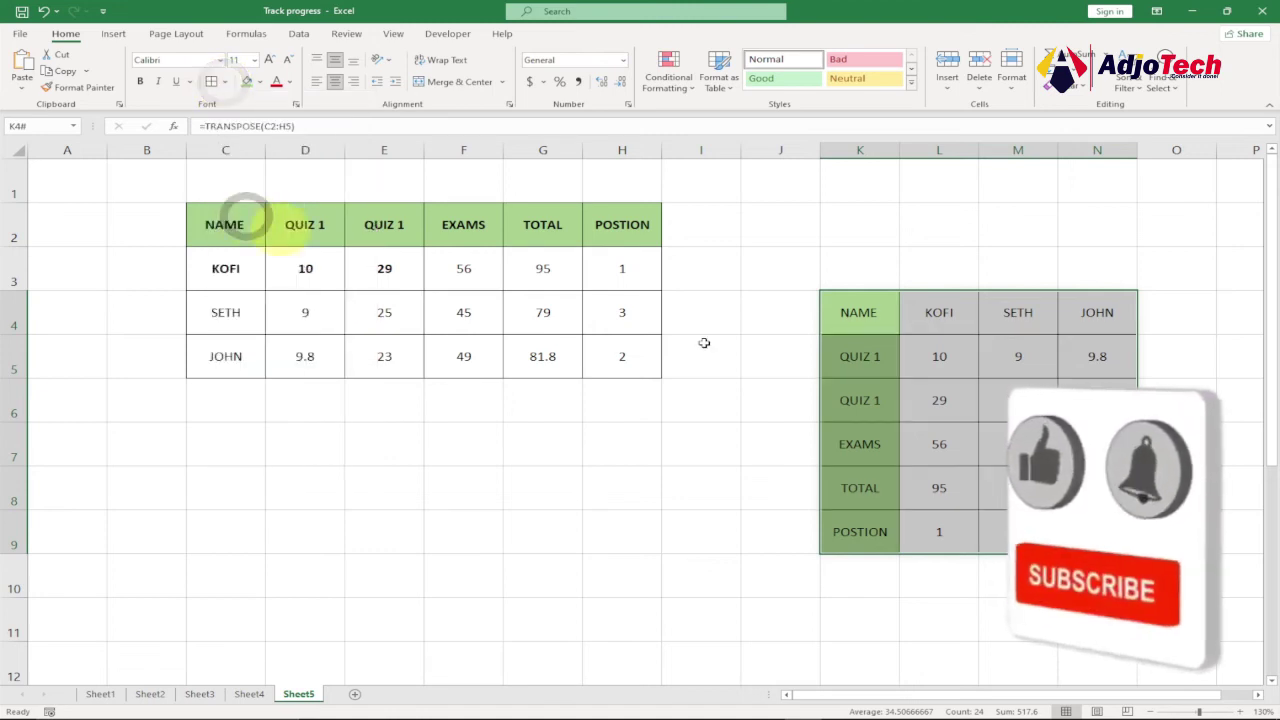
{"action": "left_click", "coordinate": [939, 400]}
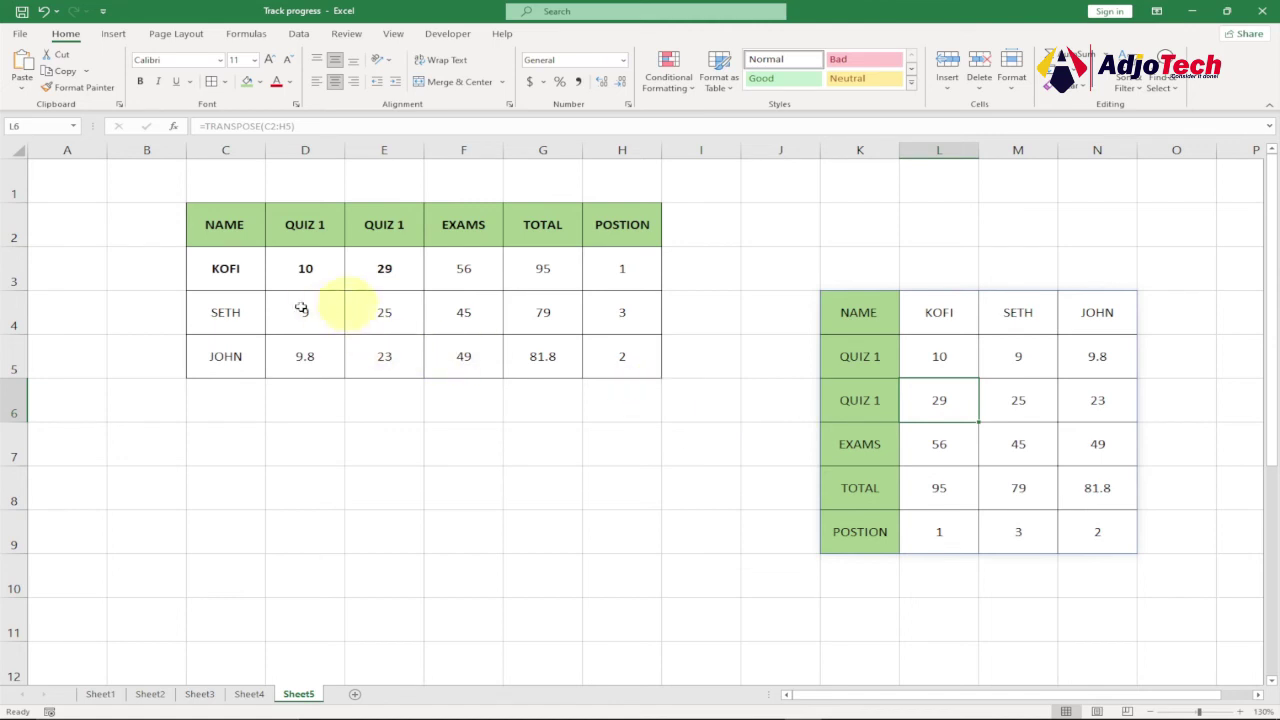
Set the first quiz score in D5 of the original table to 8
{"action": "left_click", "coordinate": [305, 356]}
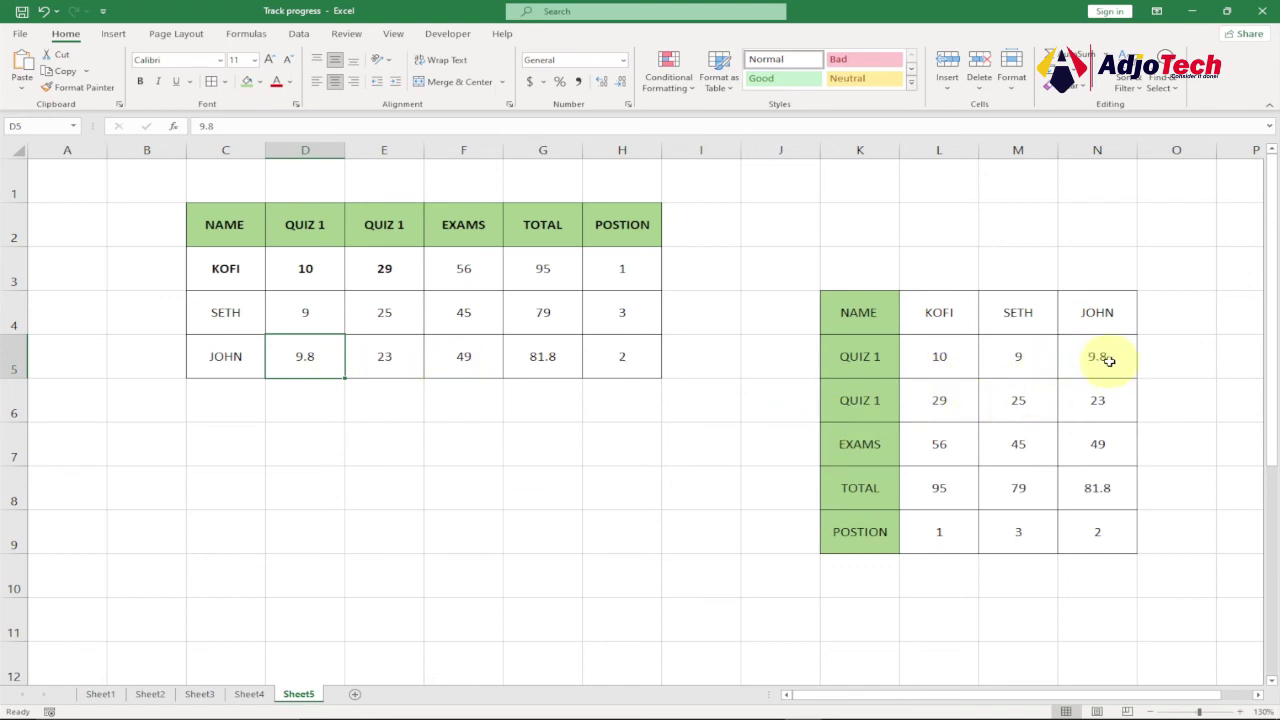
{"action": "type", "text": "8"}
{"action": "key", "text": "Return"}
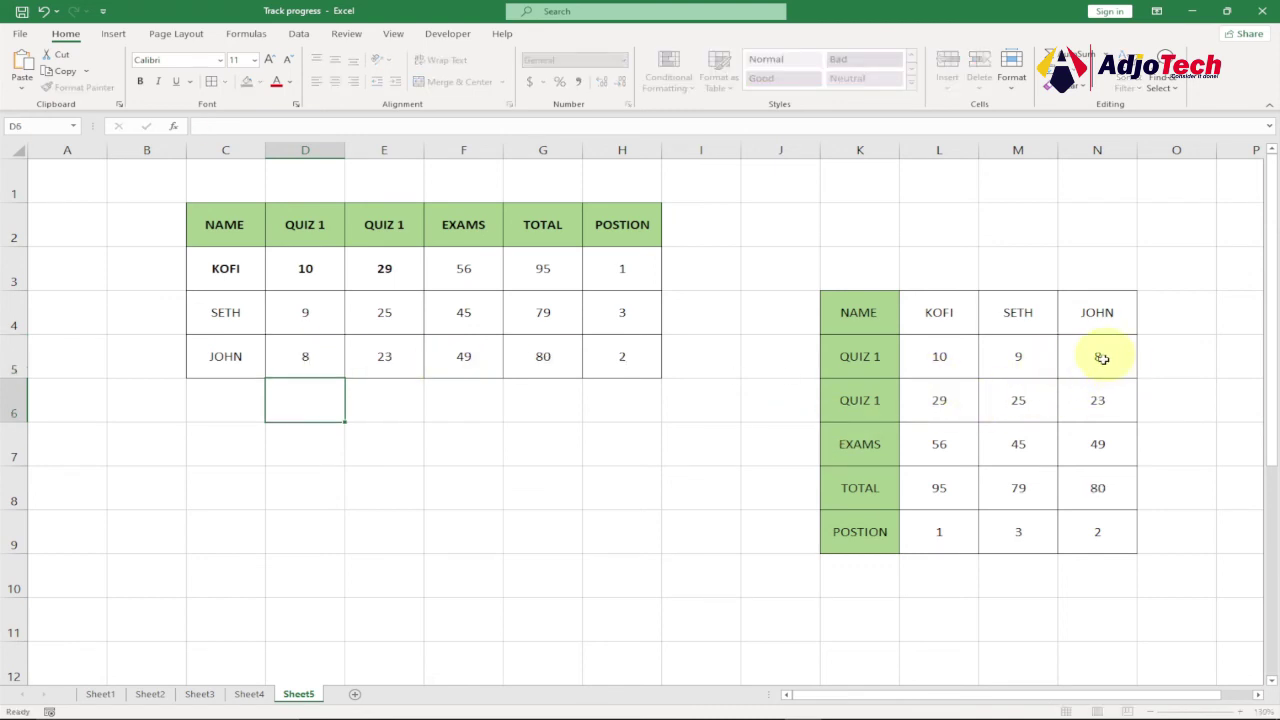